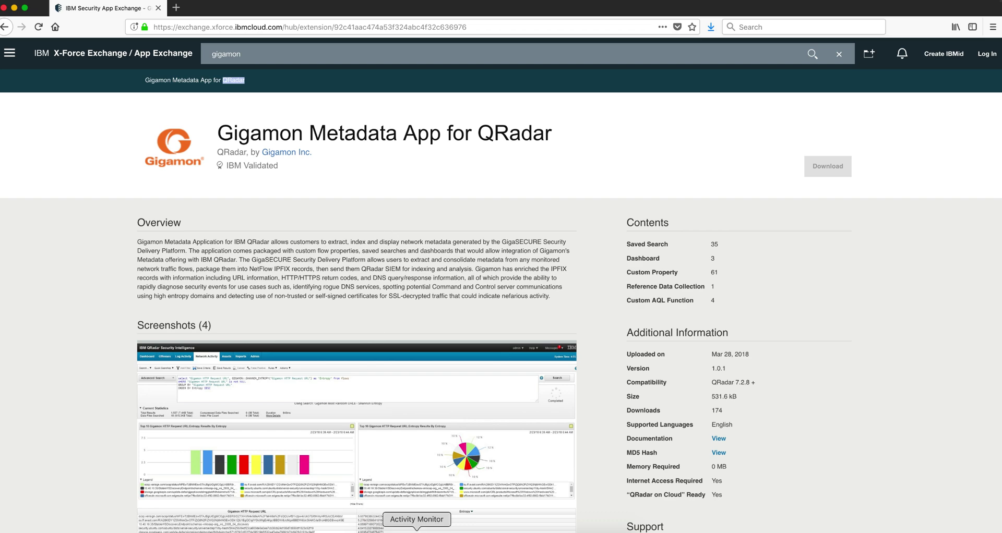
- Bring the QRadar browser window forward and go to the Dashboard page
click(402, 528)
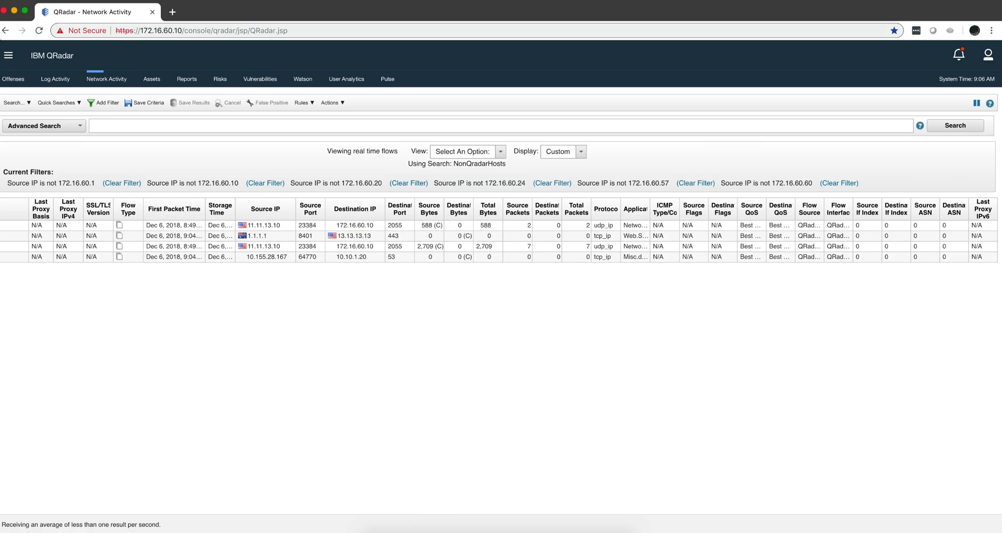
click(10, 58)
click(24, 102)
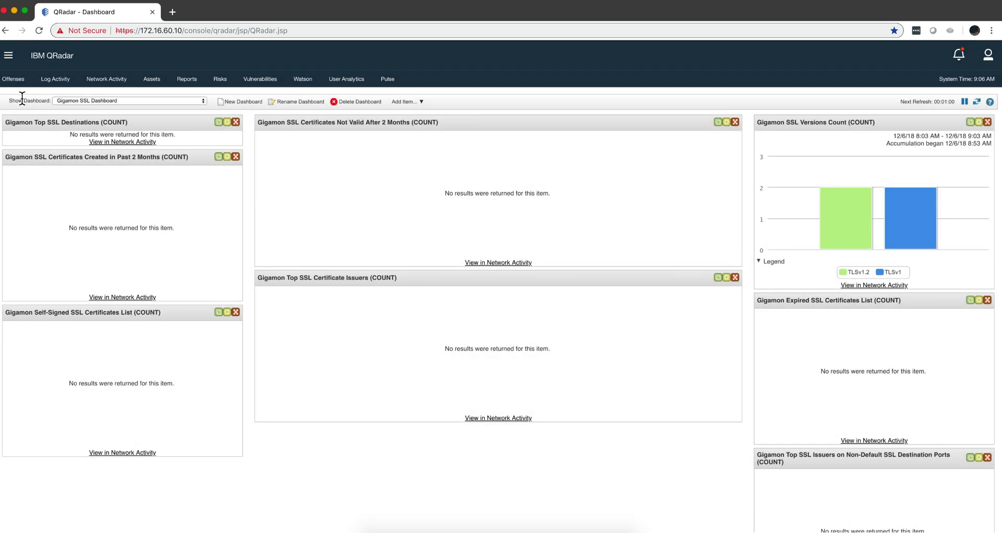
- Show the Gigamon Web Traffic dashboard, then switch to the Gigamon DNS dashboard
click(202, 101)
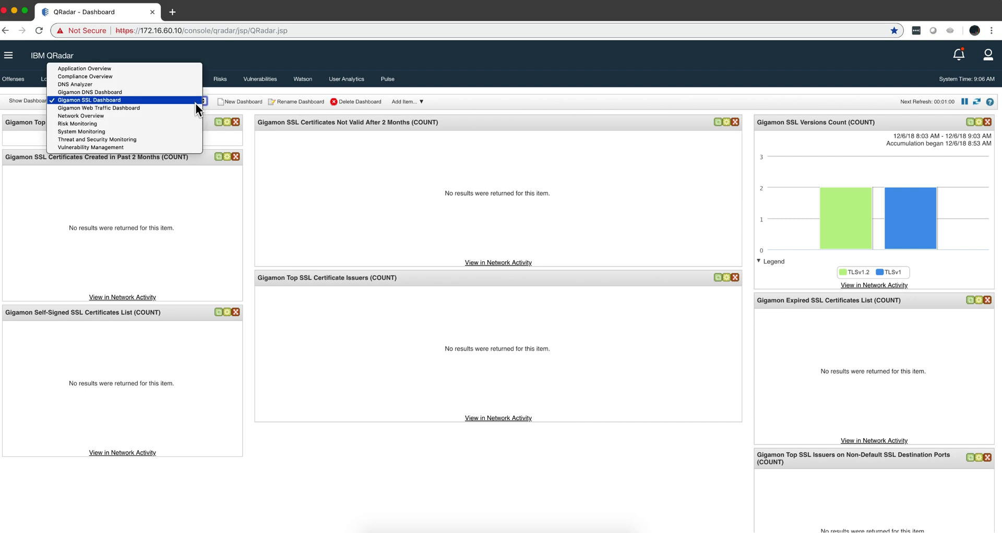
click(193, 108)
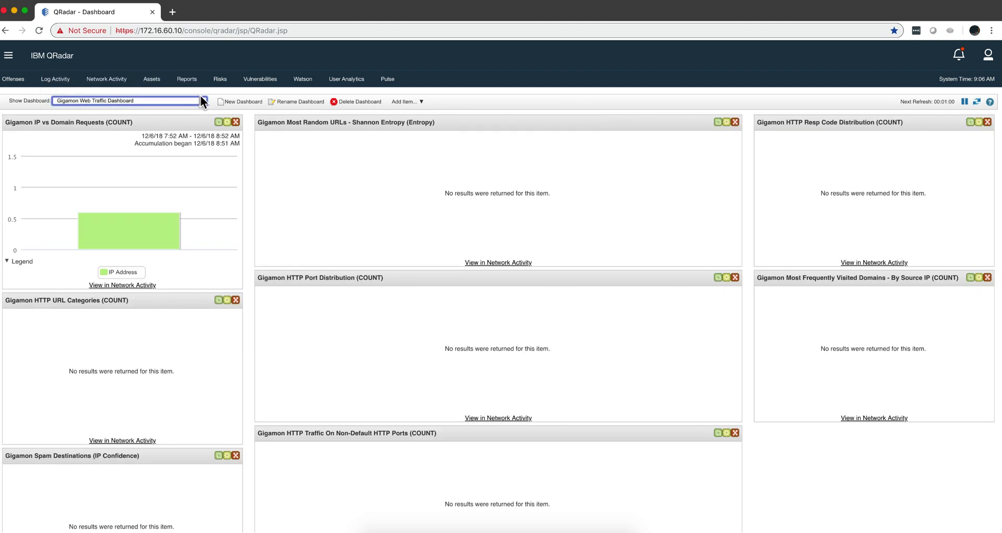
click(203, 101)
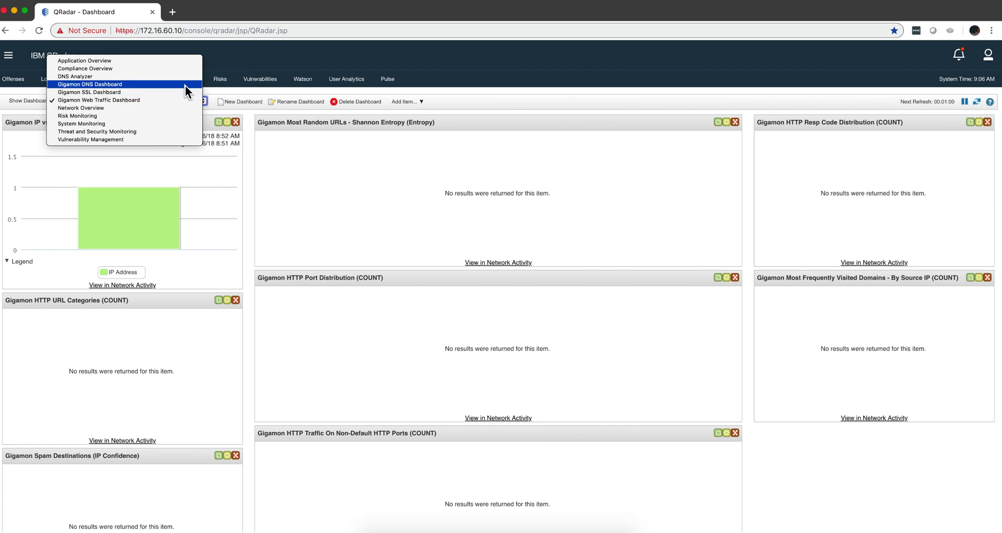
click(184, 86)
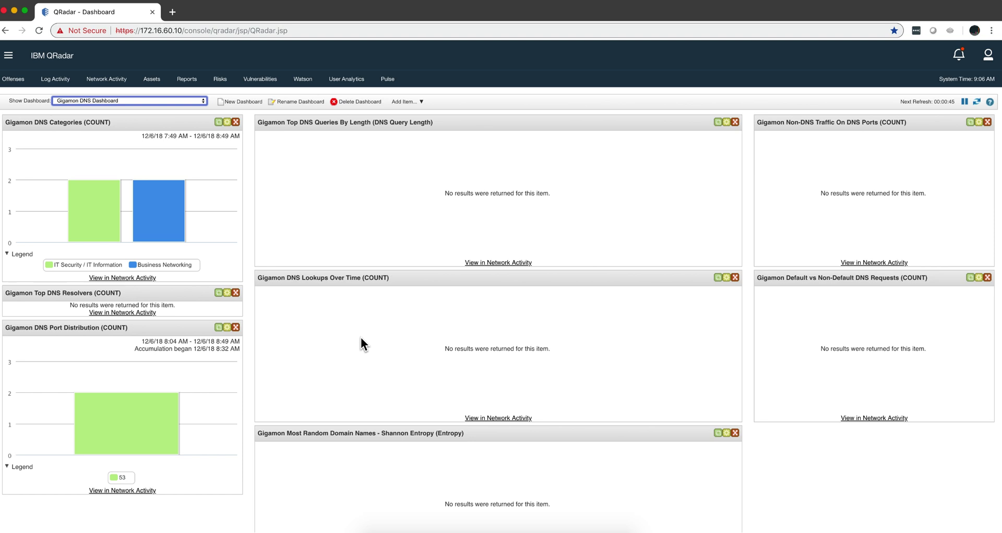
- In Network Activity, pause live flow updates and open the first flow's details
click(117, 84)
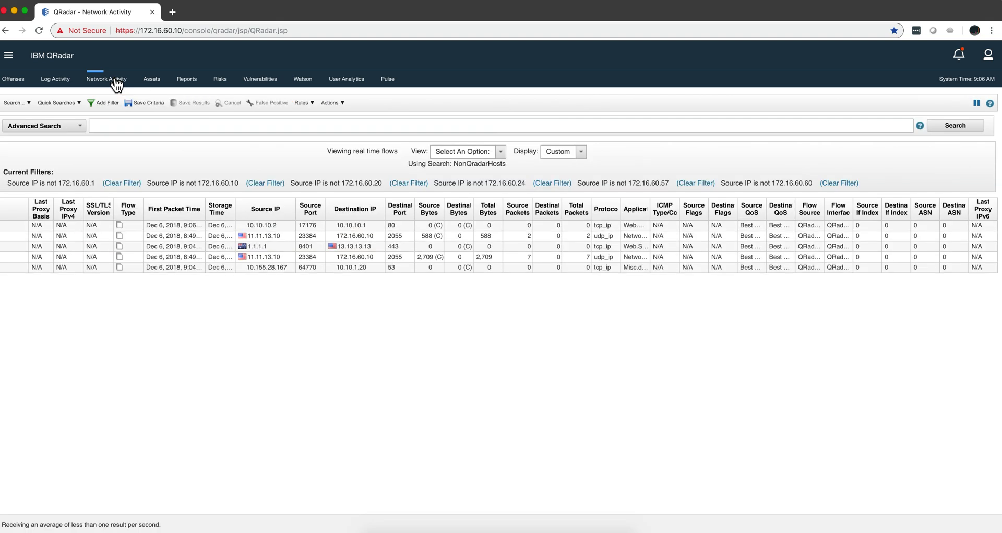
click(978, 103)
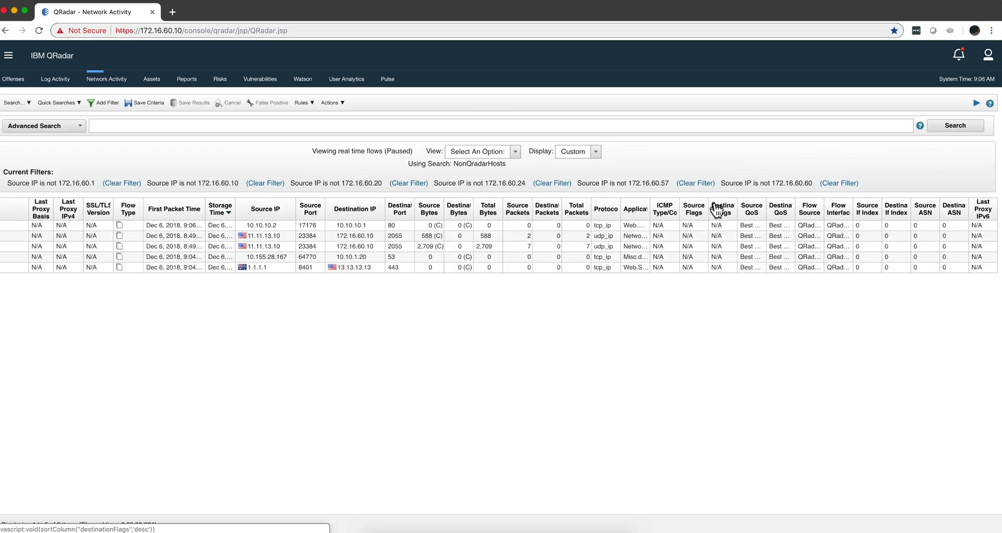
double_click(465, 226)
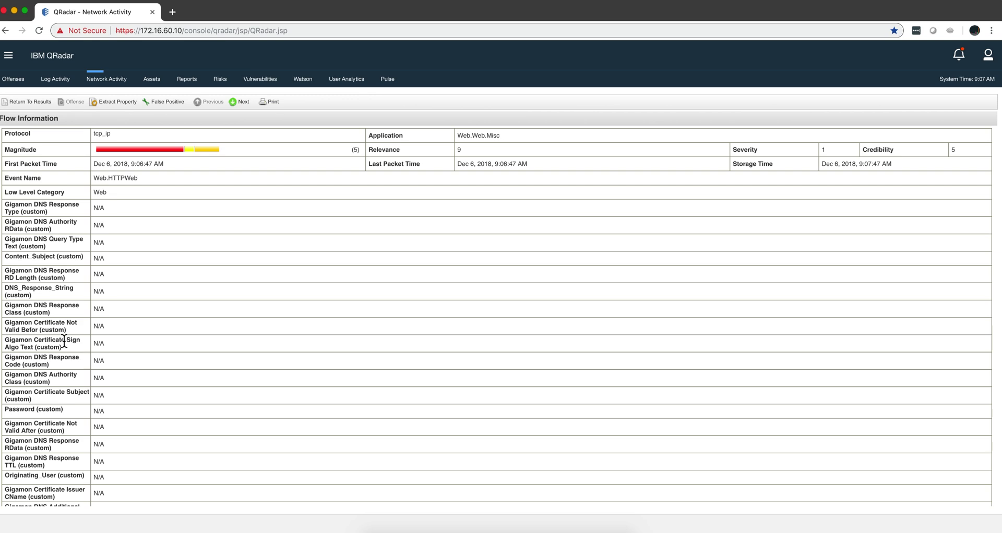
- Scroll through Flow Information to the Gigamon custom properties showing the request URL and response code 200
scroll(38, 339, down, 3)
scroll(38, 339, down, 1)
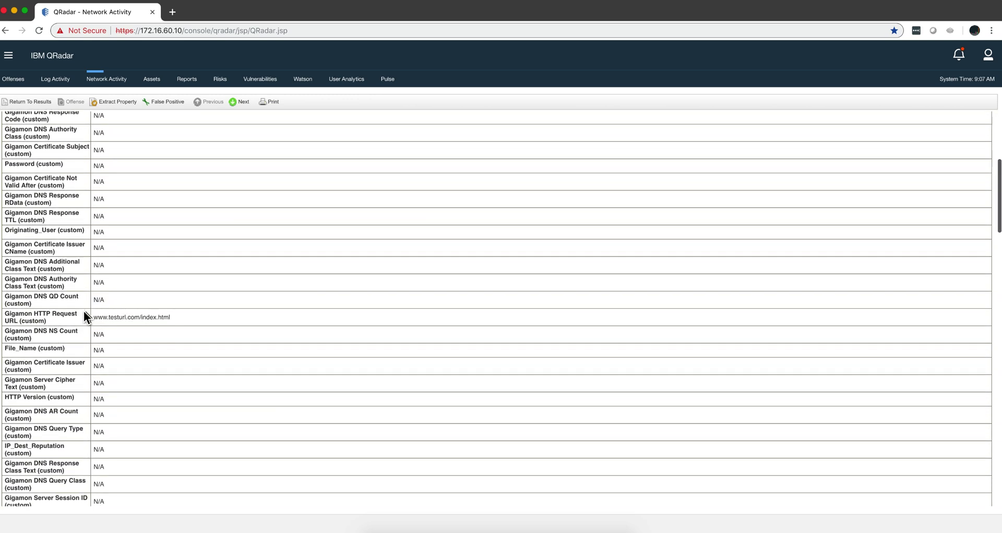
scroll(61, 322, down, 9)
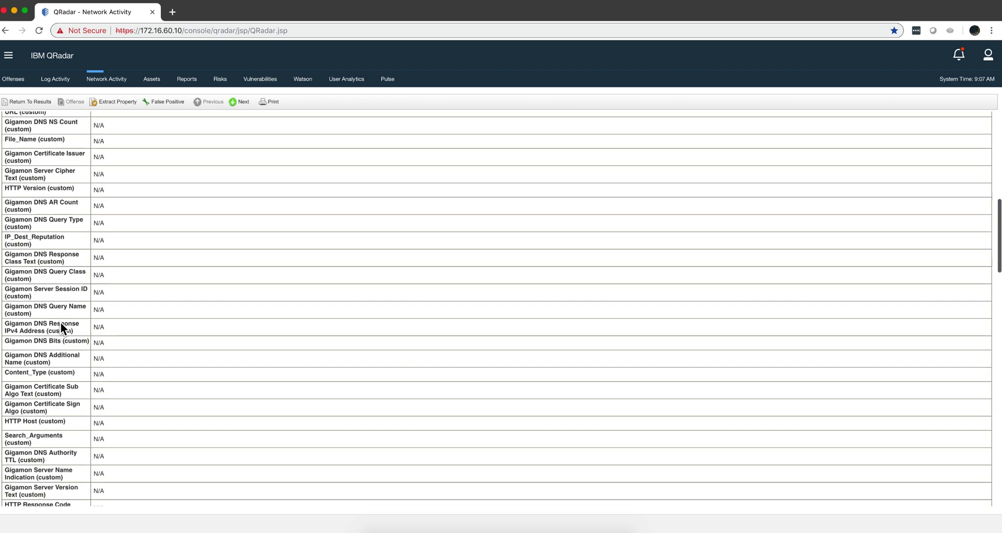
scroll(61, 324, down, 10)
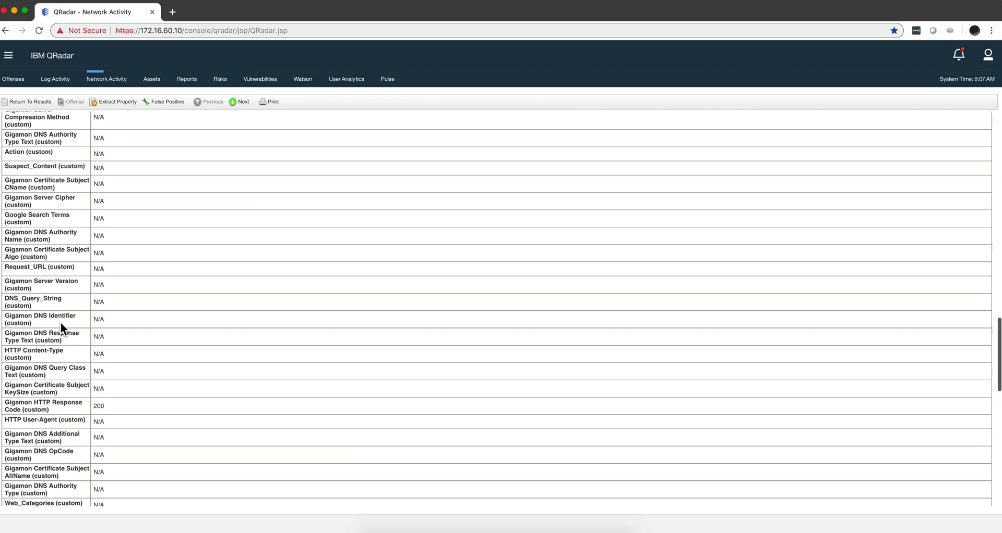
scroll(61, 327, down, 1)
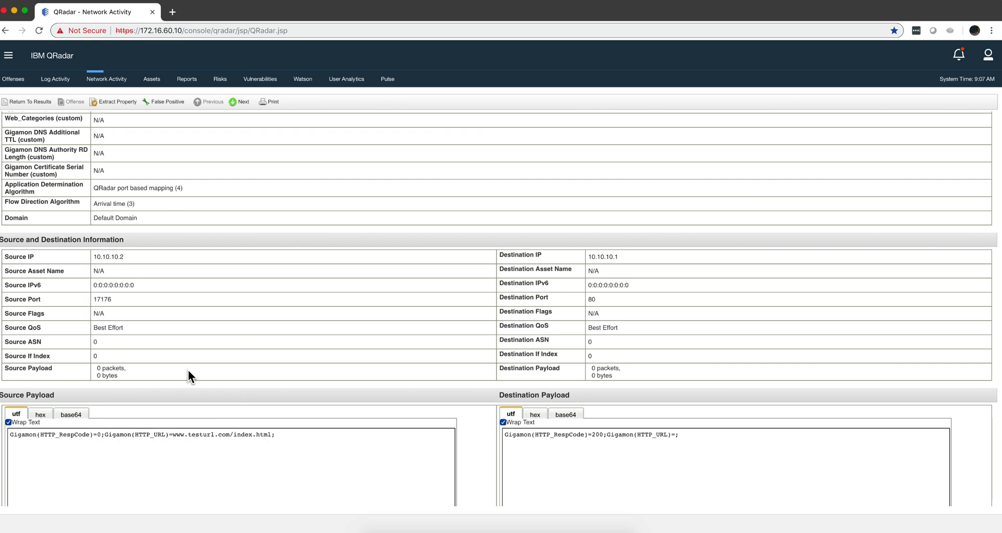
scroll(187, 370, up, 15)
scroll(188, 370, up, 1)
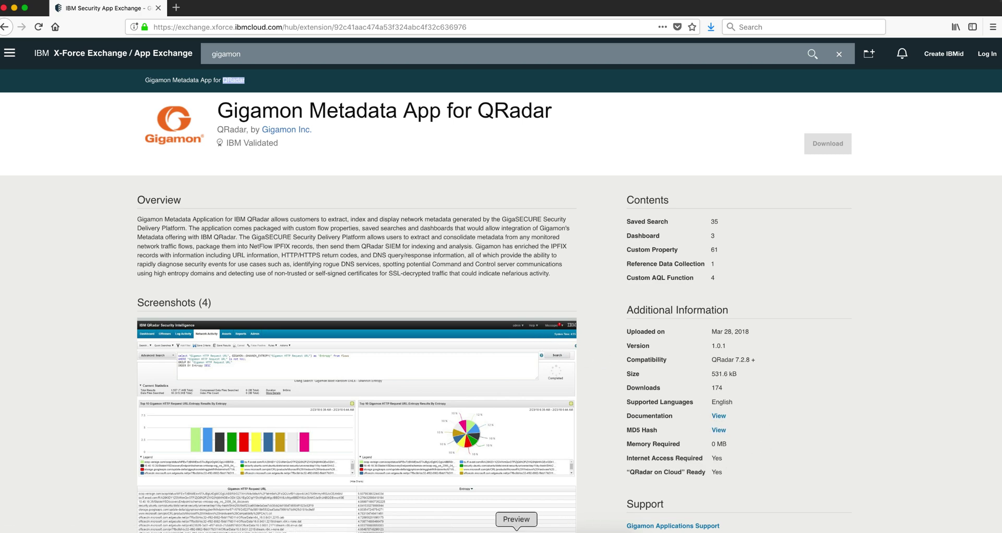
- Read the Gigamon deployment guide PDF from page 11 down to the Summary and Appendix on page 20
click(516, 530)
scroll(310, 302, down, 5)
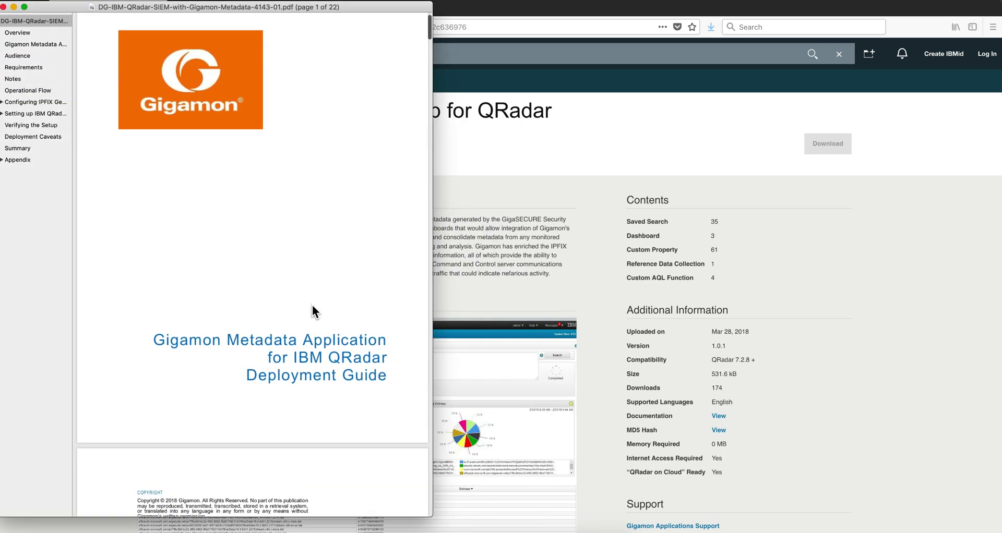
scroll(312, 306, down, 15)
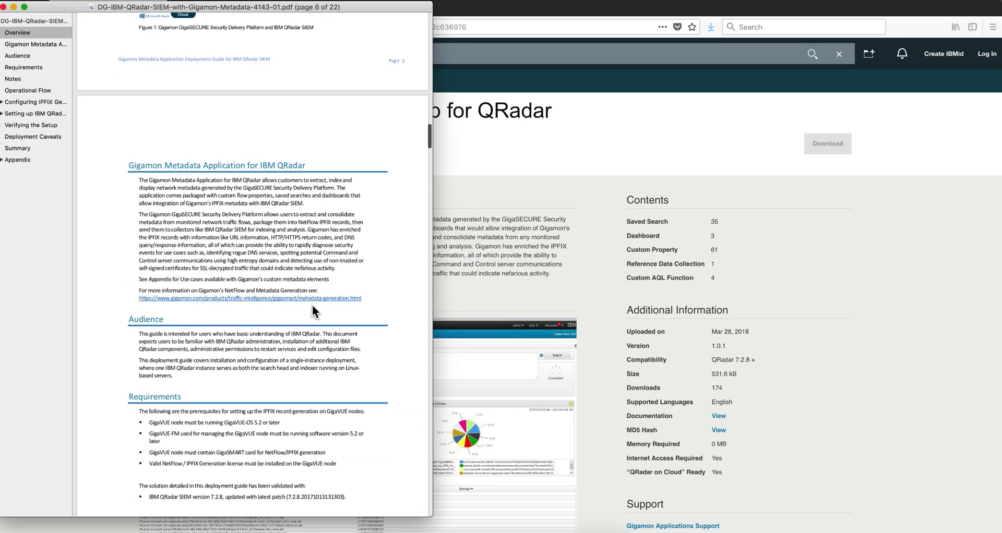
scroll(312, 312, down, 15)
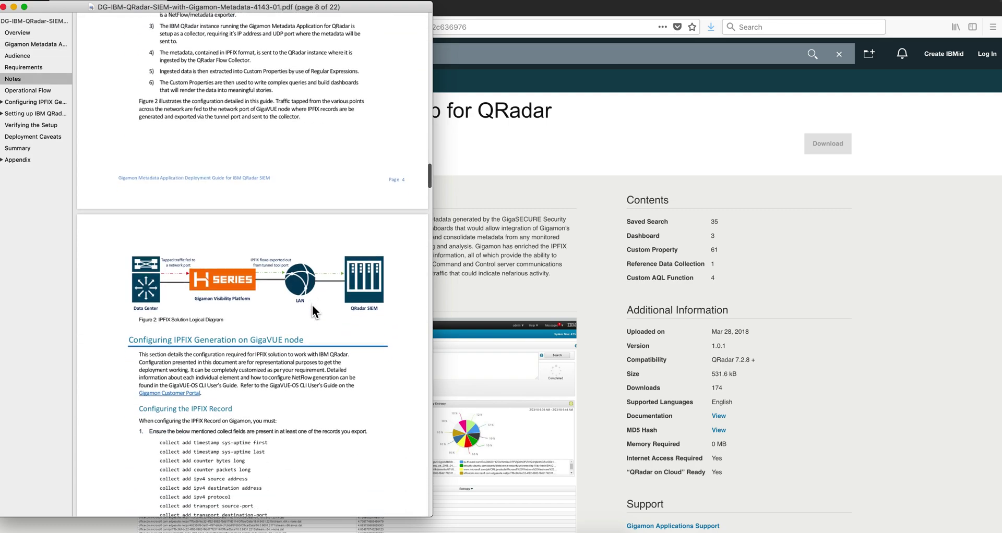
scroll(312, 305, down, 3)
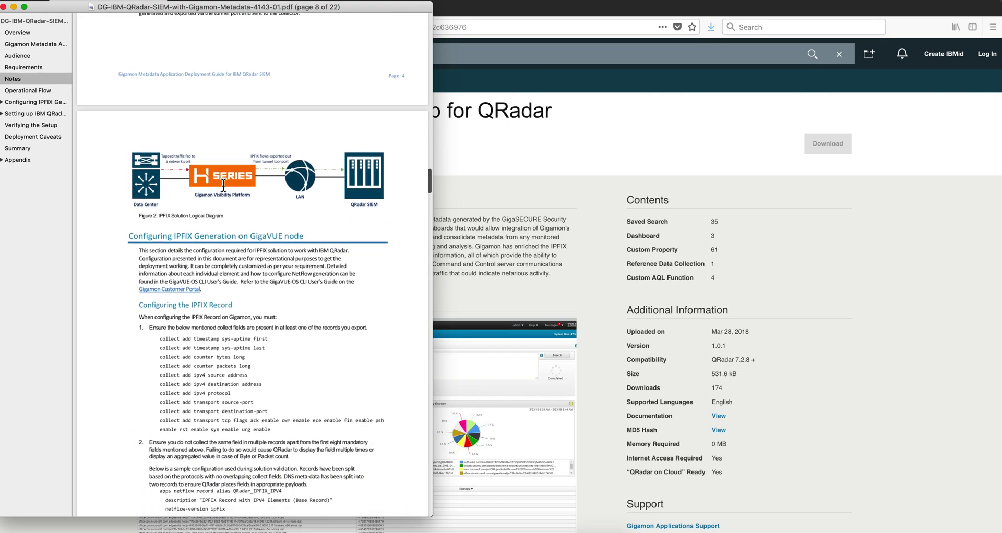
scroll(245, 192, down, 15)
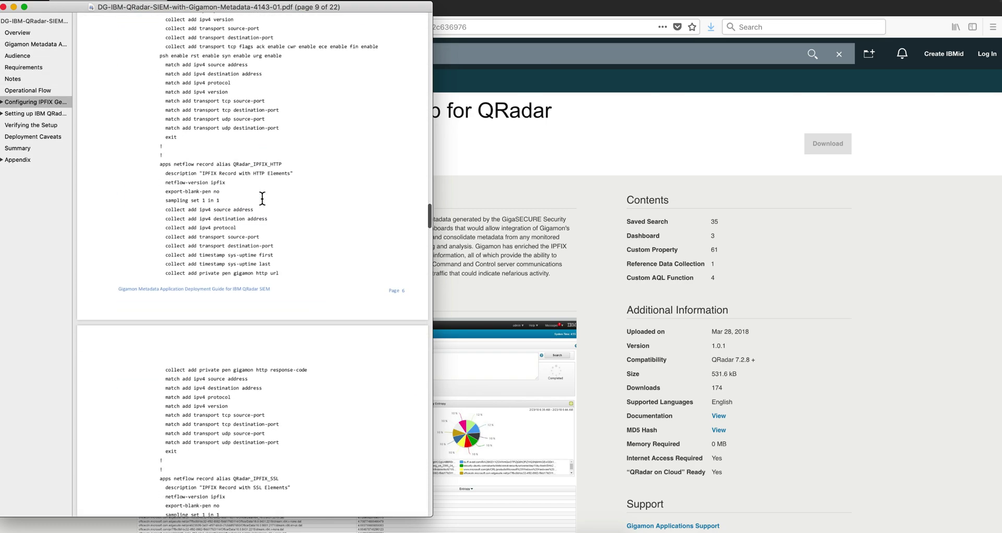
scroll(262, 198, down, 15)
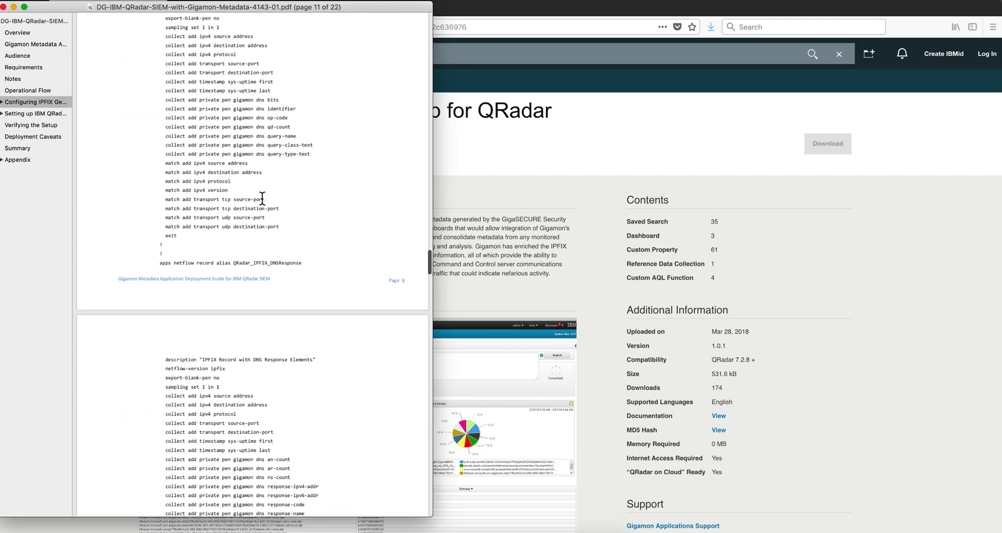
scroll(262, 199, down, 15)
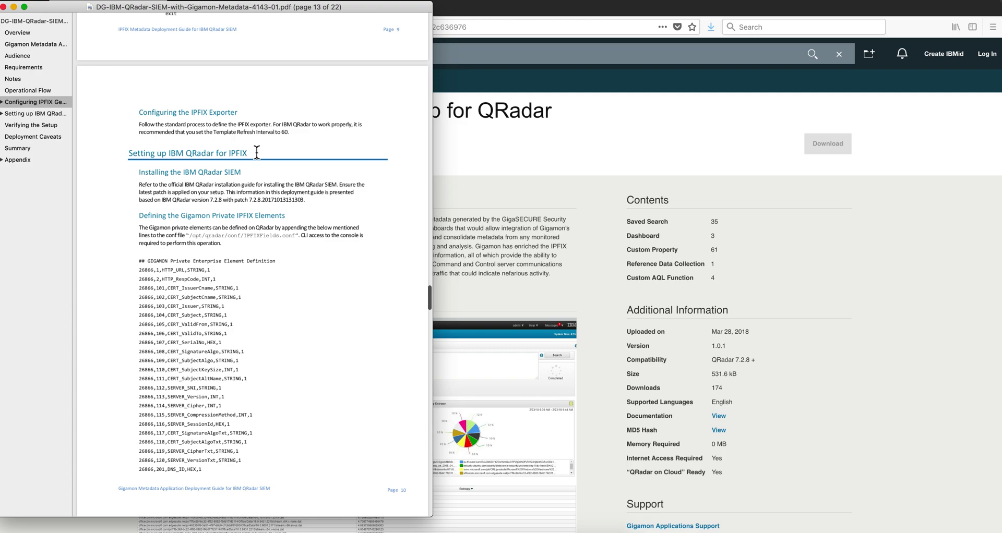
scroll(251, 261, down, 10)
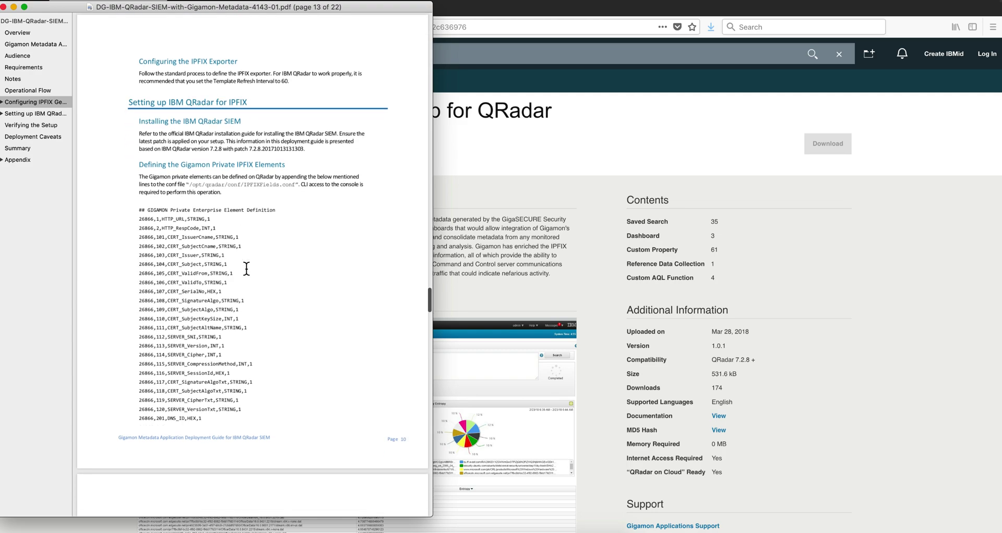
scroll(246, 268, down, 15)
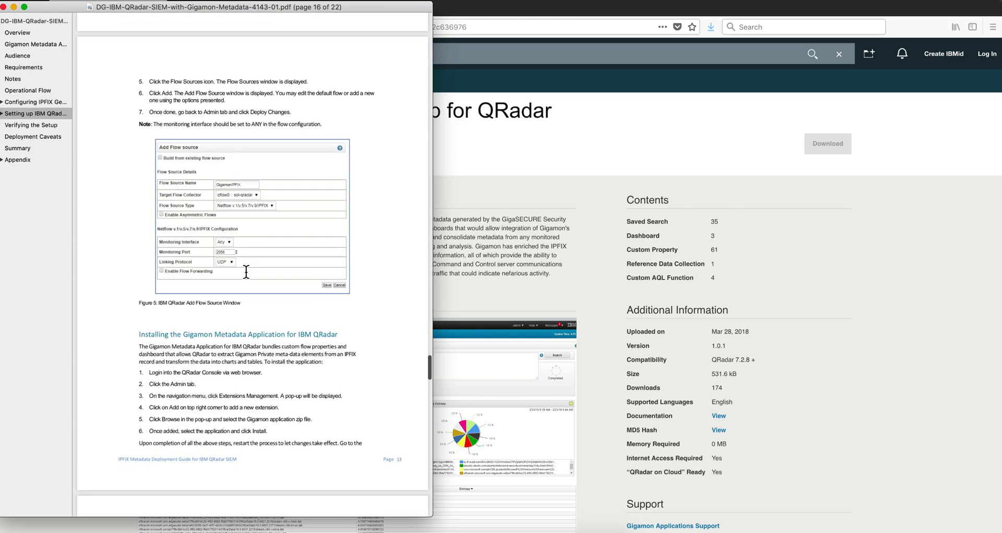
scroll(246, 272, down, 15)
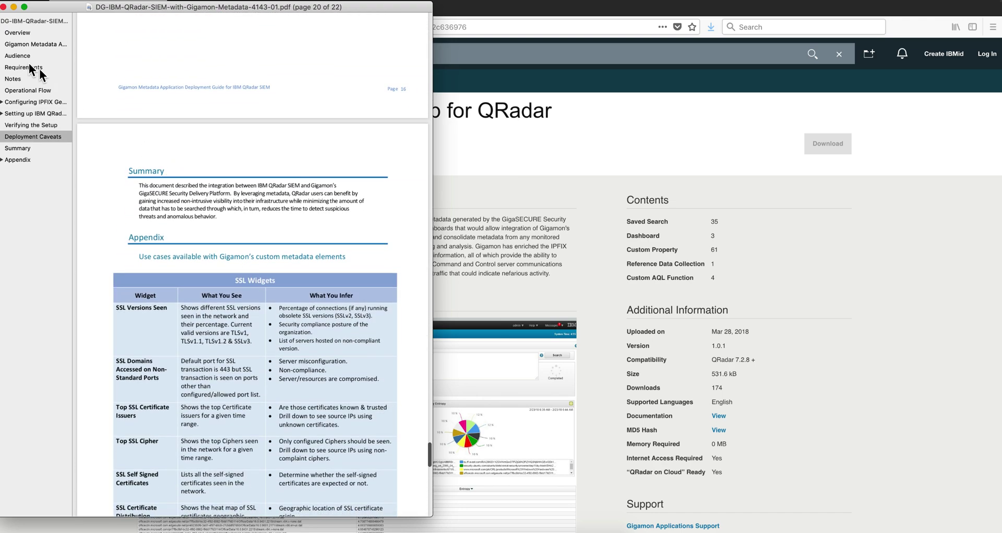
- Close the Gigamon guide and return to the QRadar Network Activity view in Chrome
click(4, 7)
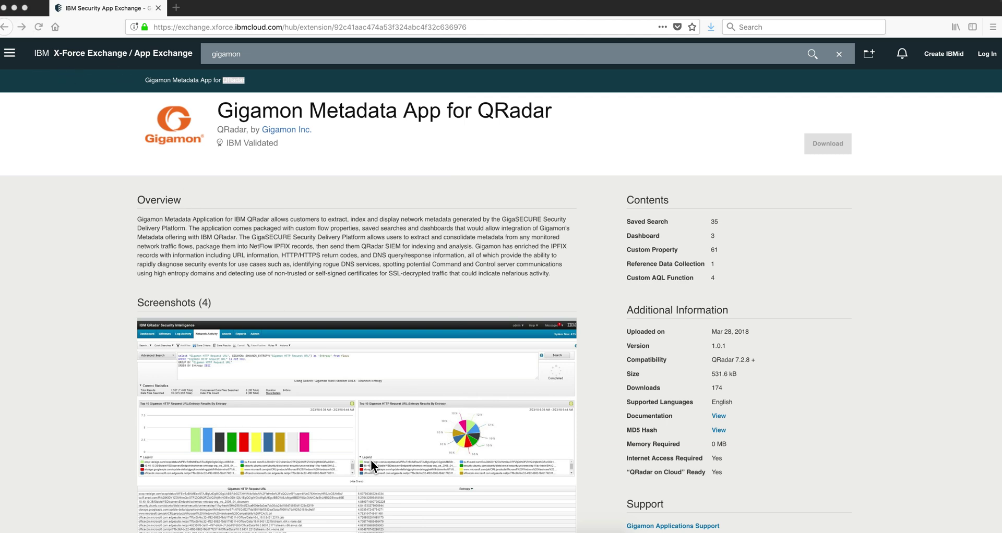
click(414, 532)
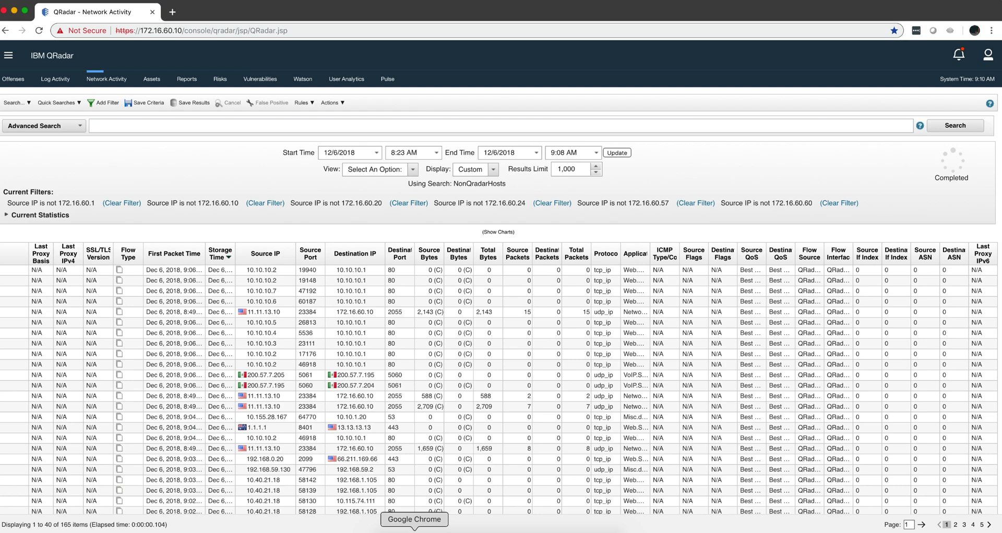
click(12, 62)
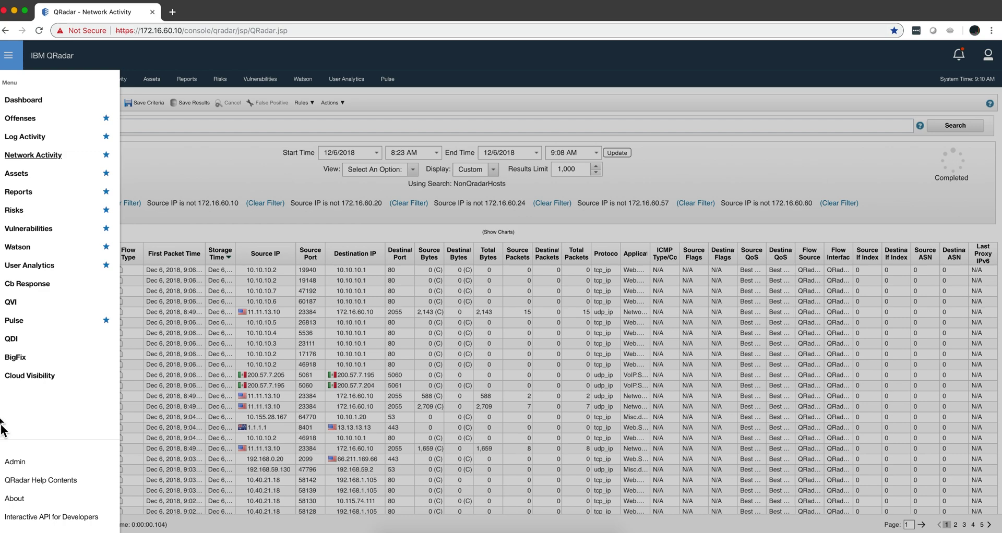
- In the Admin console's System Settings, keep the QFlow format set to Payload and close the settings
click(16, 462)
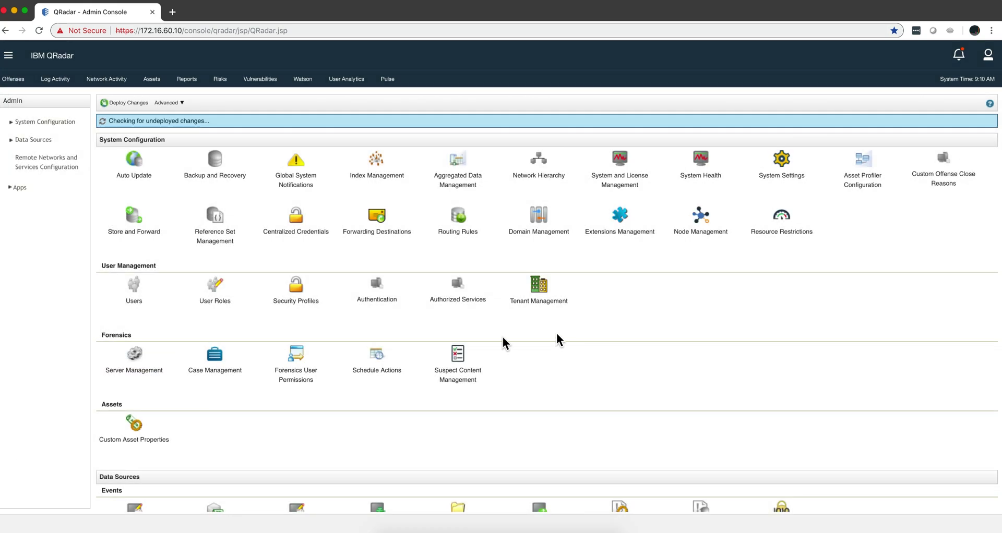
click(782, 163)
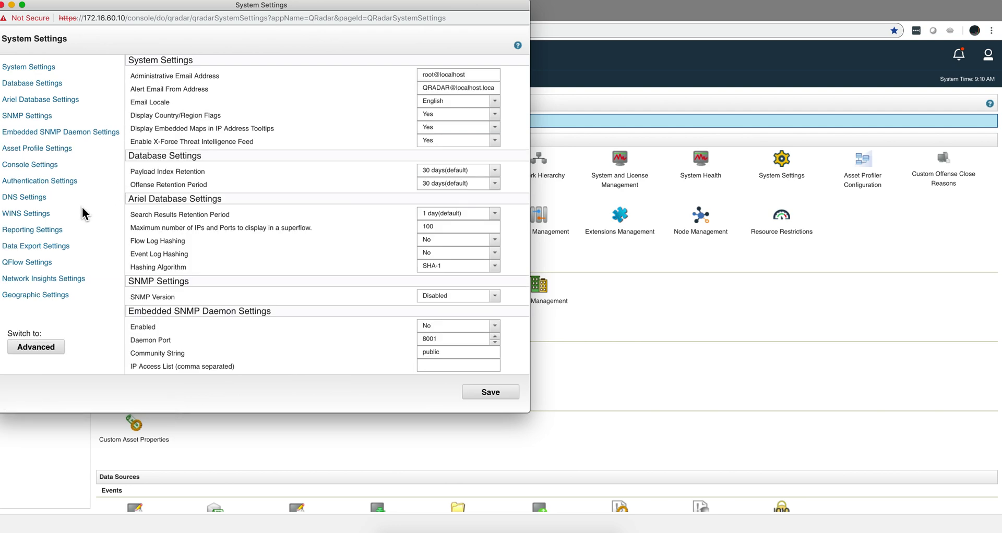
click(39, 263)
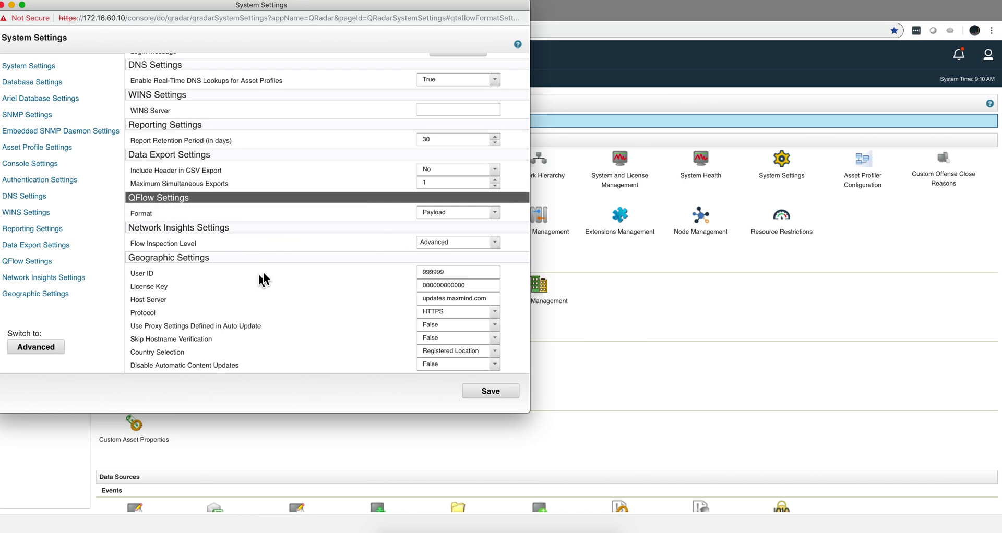
click(495, 214)
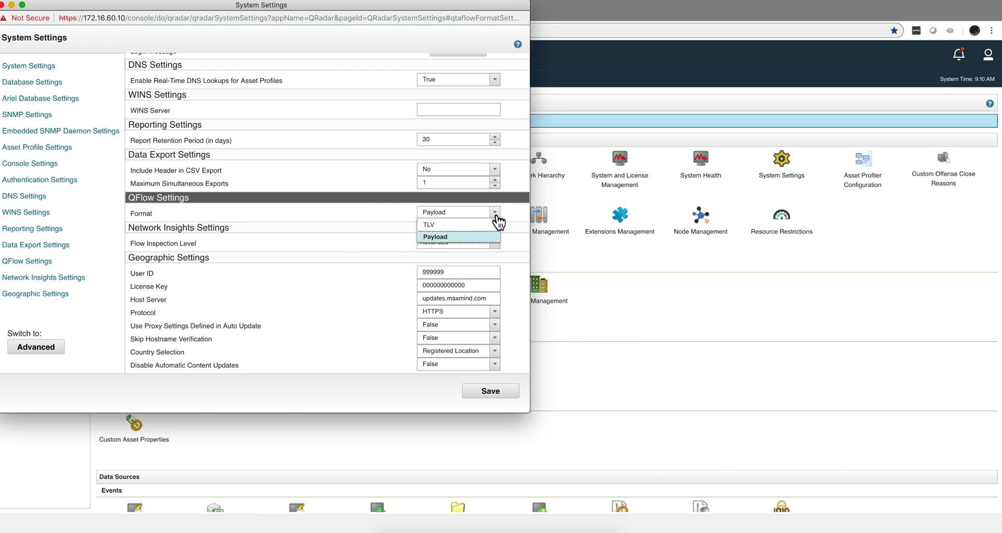
click(495, 216)
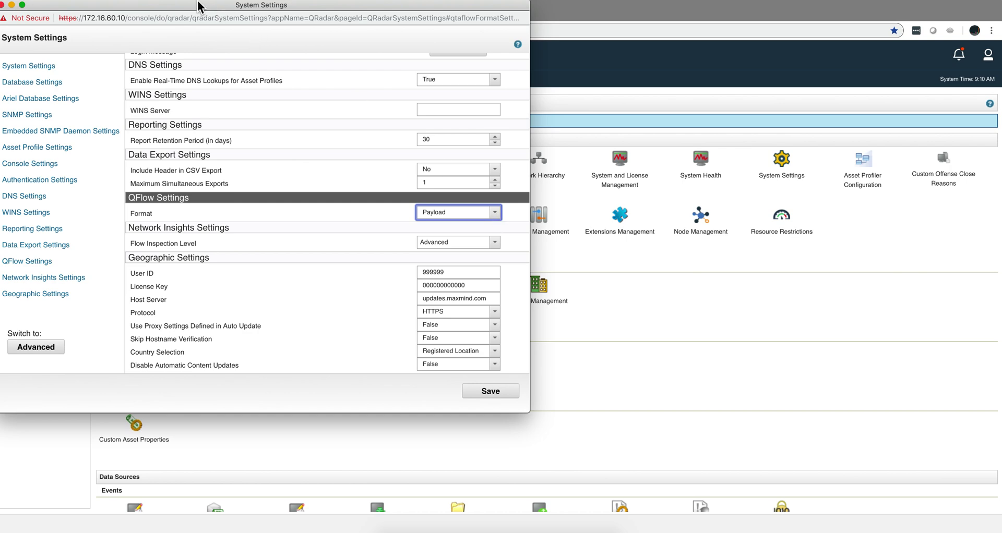
click(4, 5)
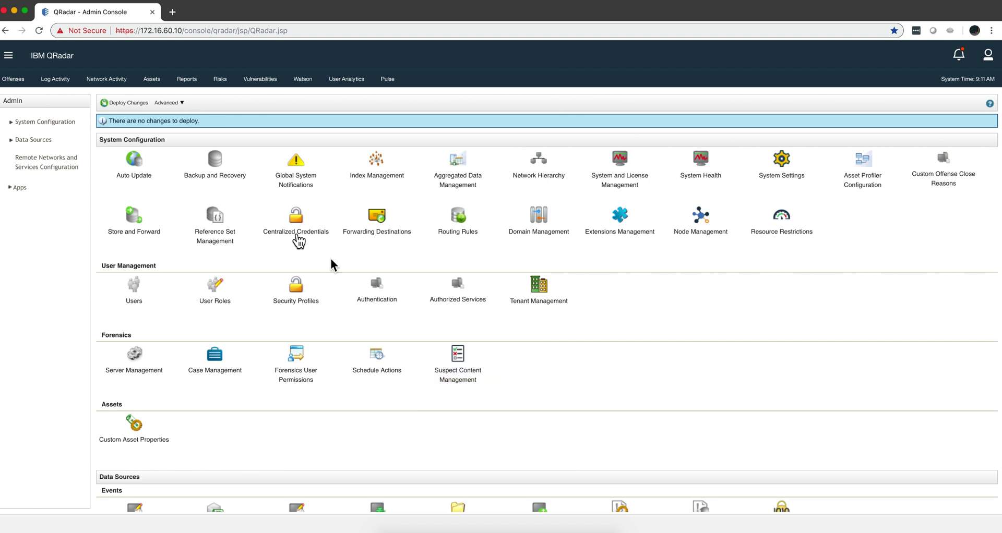
- Visit Network Activity, then open the Gigamon DNS Dashboard through the main menu
click(108, 80)
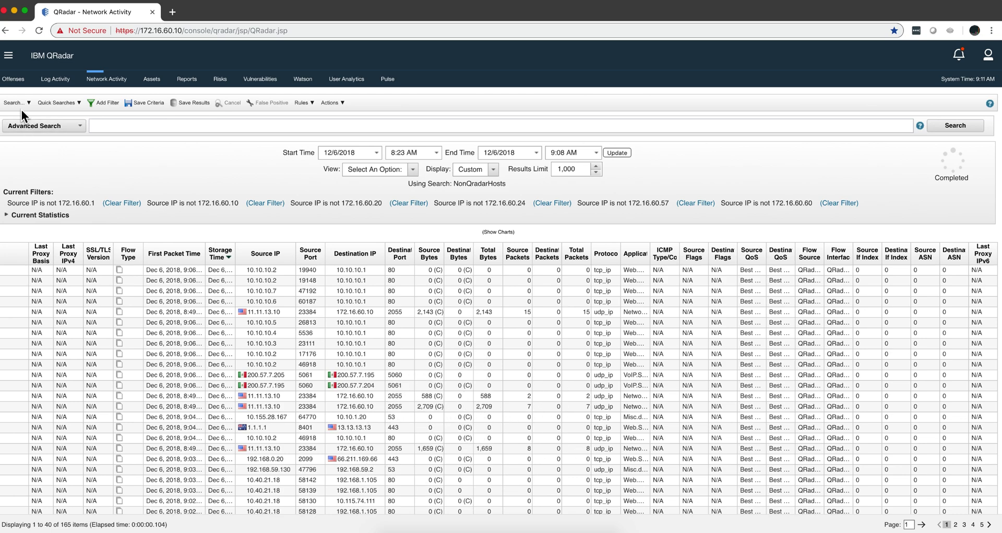
click(10, 55)
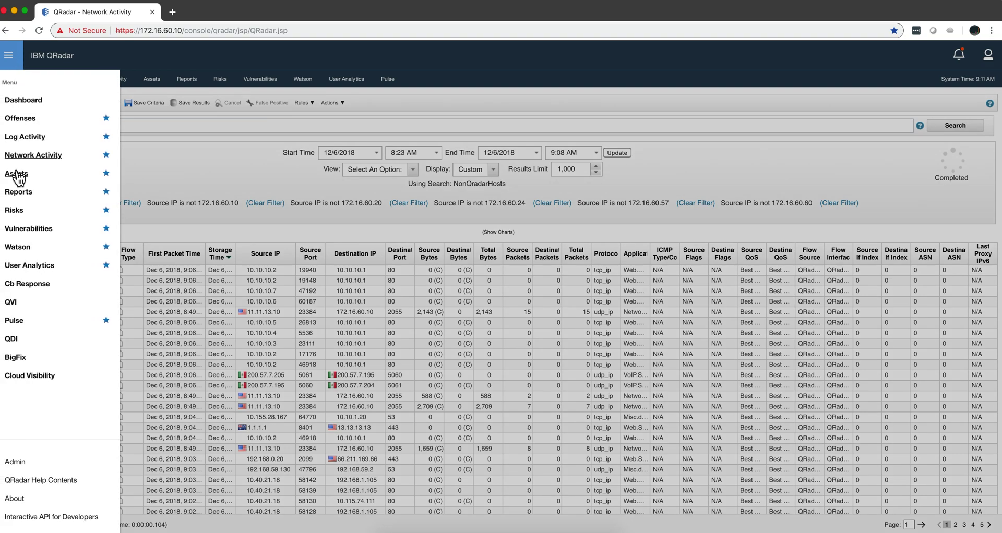
click(18, 100)
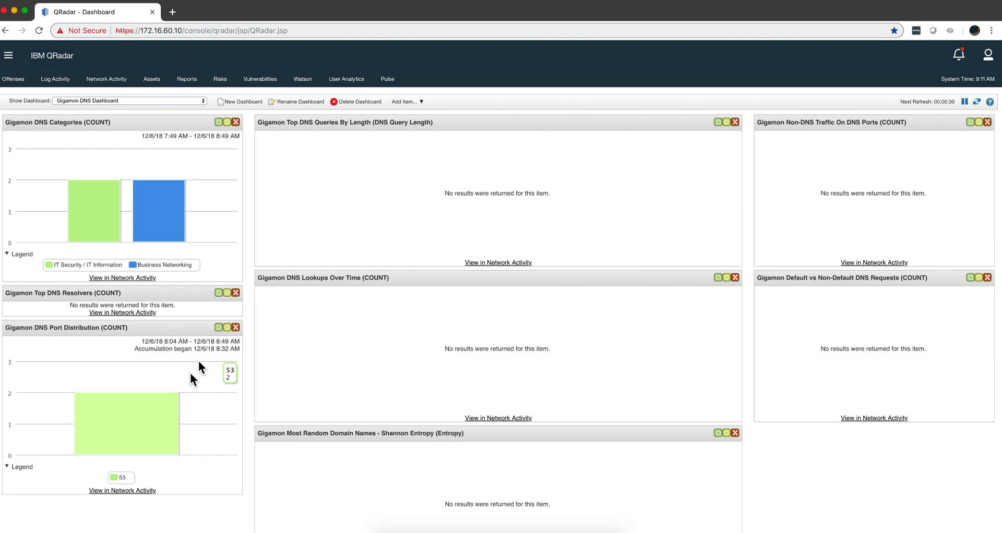
- Open the chart settings of the Gigamon DNS Categories widget
click(227, 123)
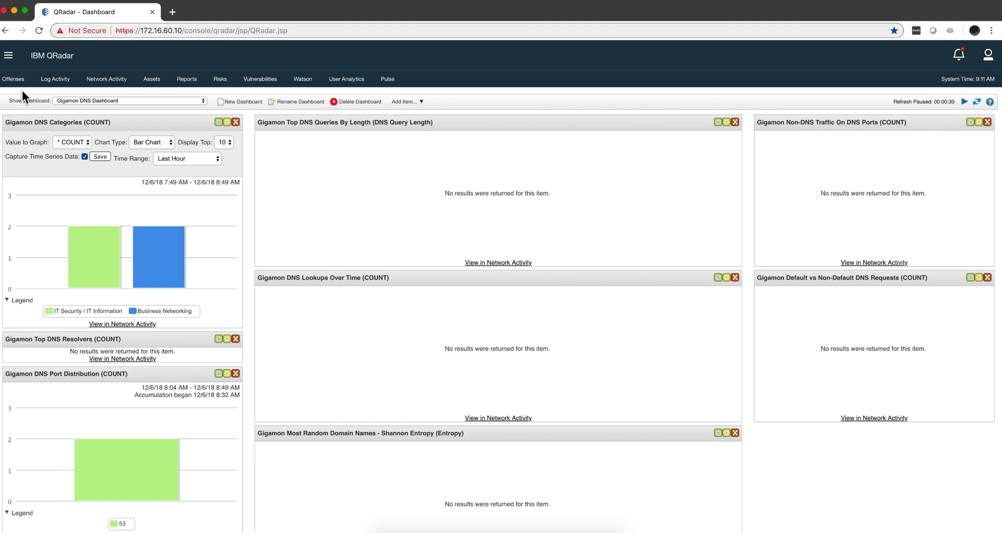
- Return to Network Activity and inspect the flow table's Destination IP entries
click(123, 82)
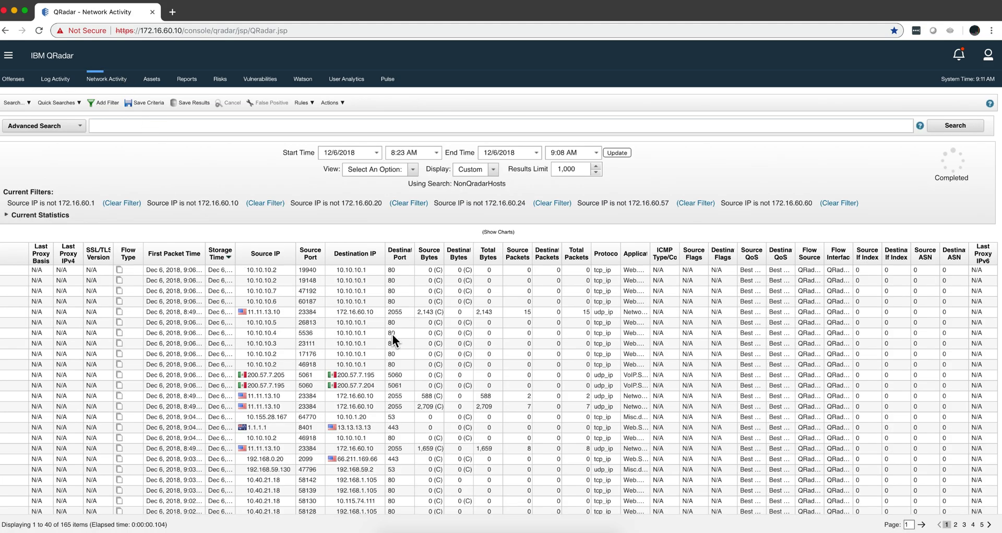
mouse_move(364, 366)
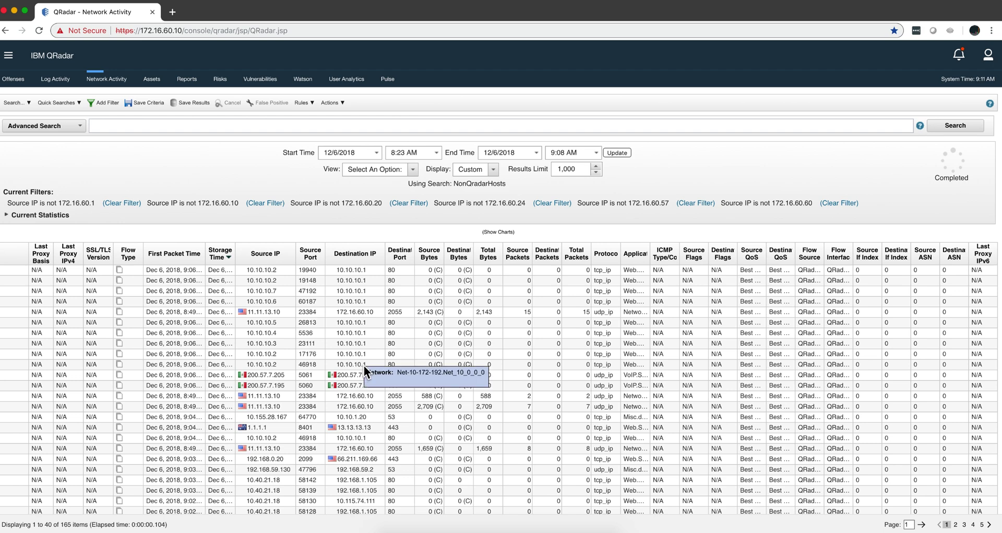